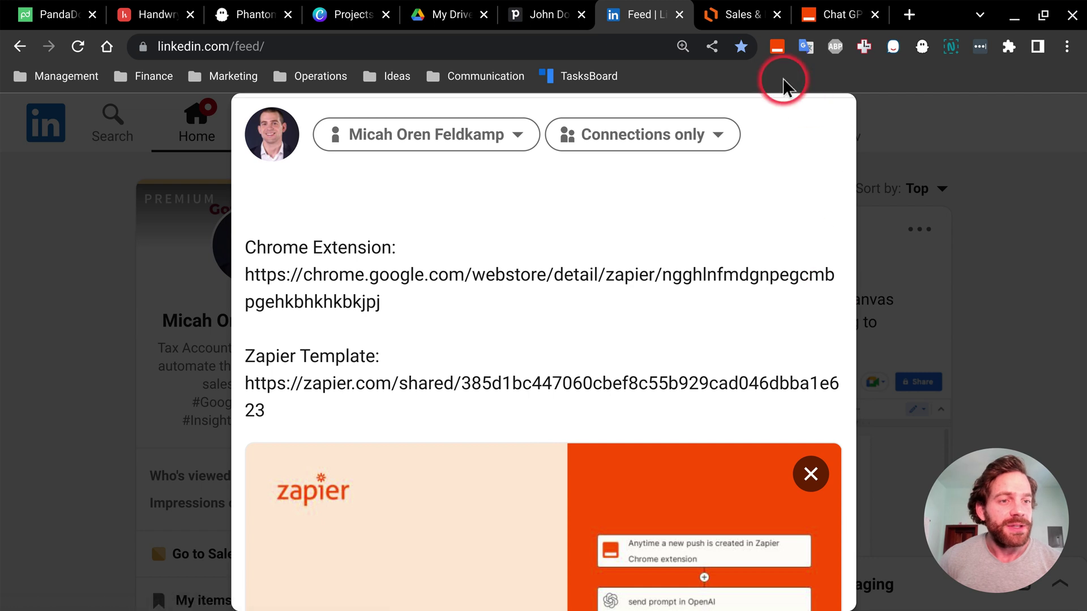
Paste the 256-character hashtagged advertisement prompt into the Chat GPT zap's Input and send it
click(777, 47)
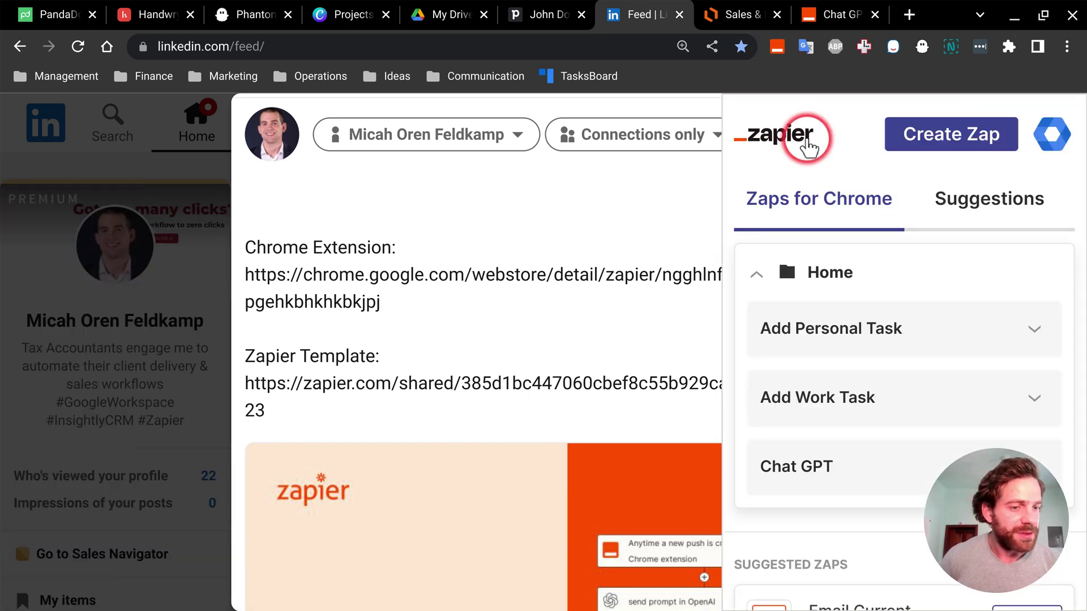
click(819, 478)
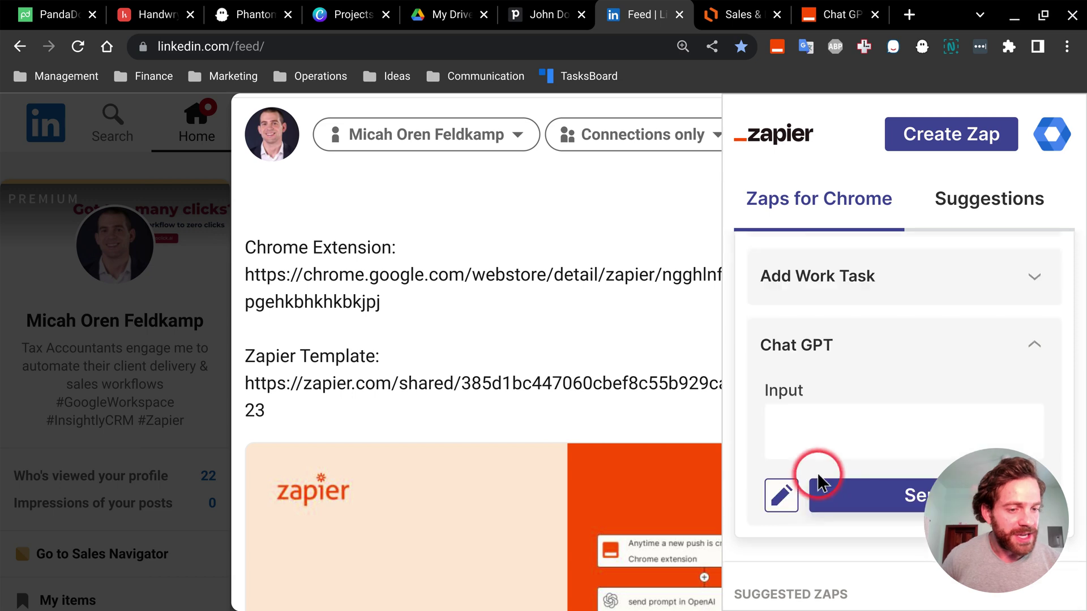
click(815, 450)
key(ctrl+v)
scroll(828, 461, up, 3)
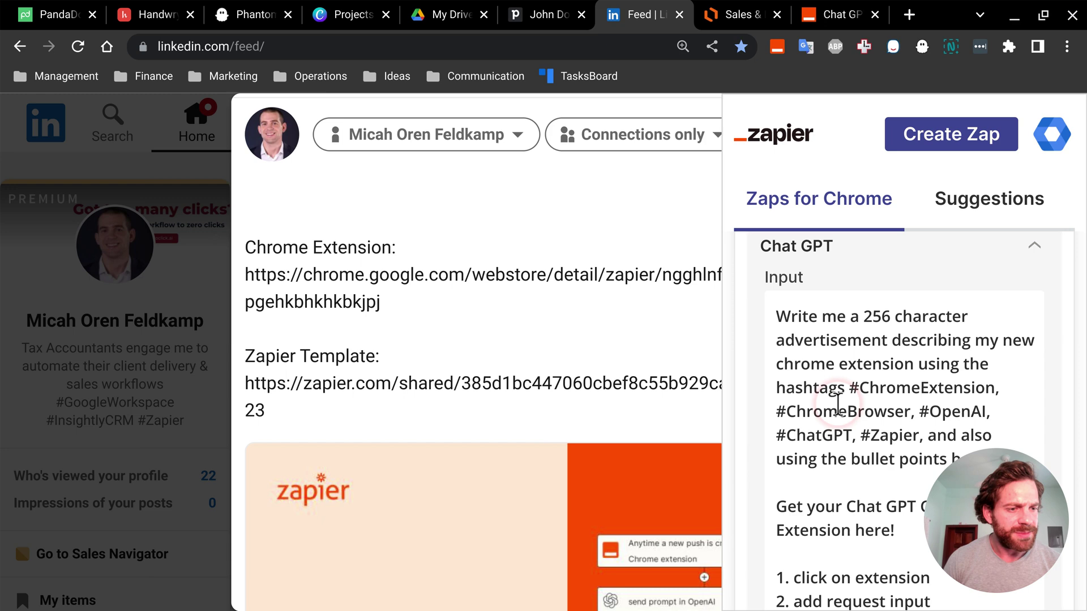
scroll(836, 405, down, 1)
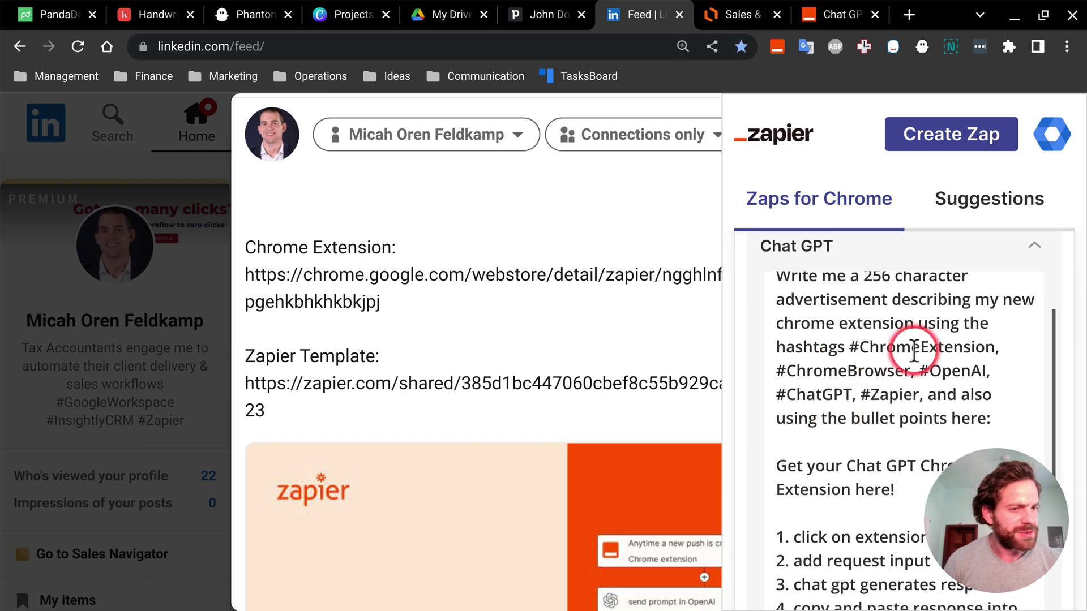
scroll(917, 374, down, 2)
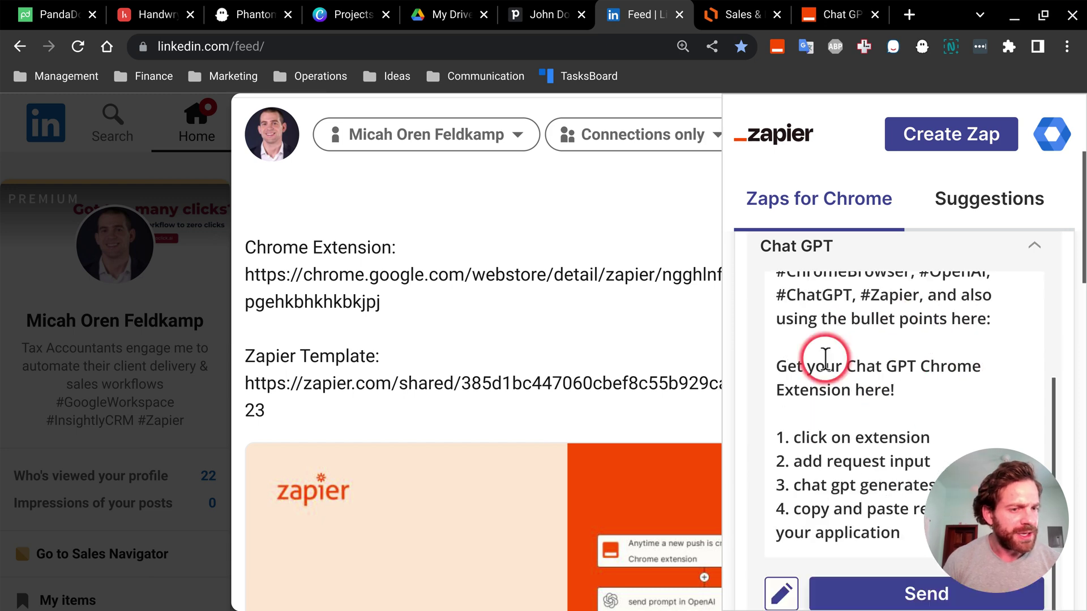
click(896, 594)
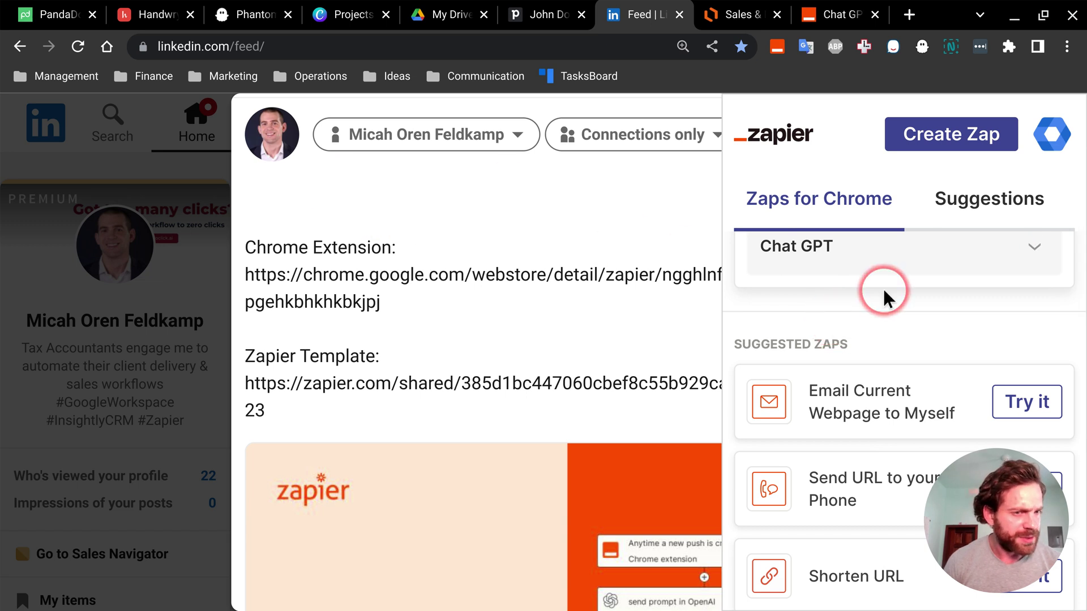
scroll(888, 298, down, 1)
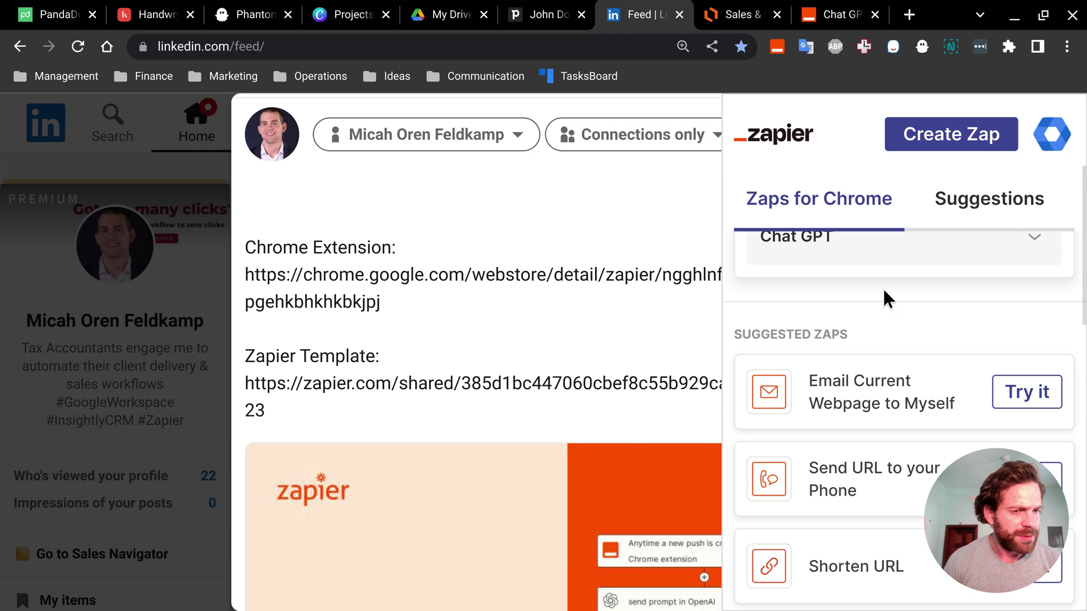
Copy the Chat GPT Response text and paste it at the top of the LinkedIn post
drag(764, 322, 874, 486)
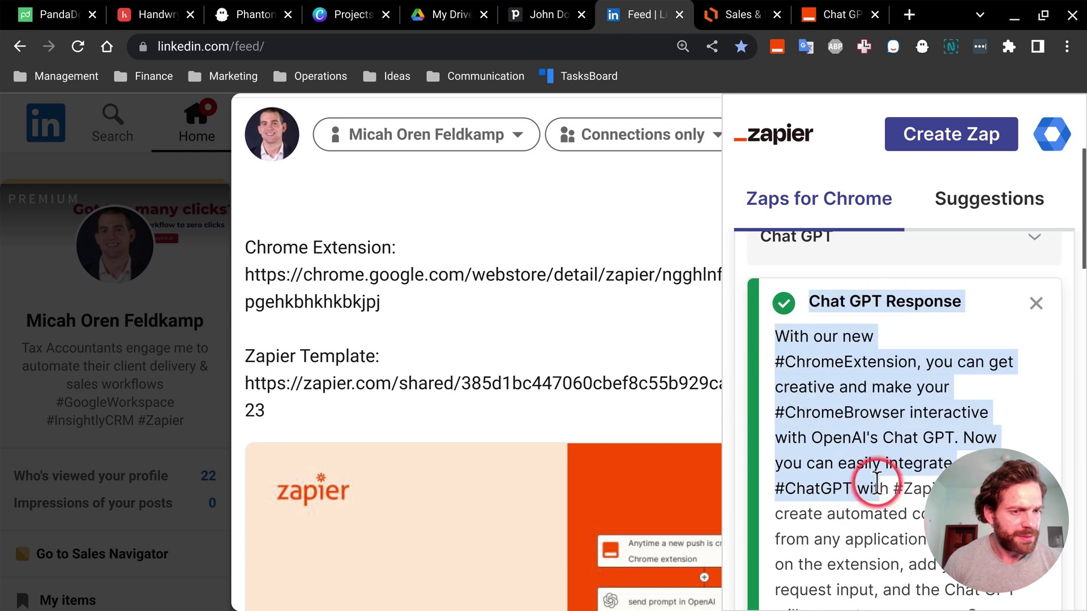
click(874, 486)
drag(774, 335, 929, 509)
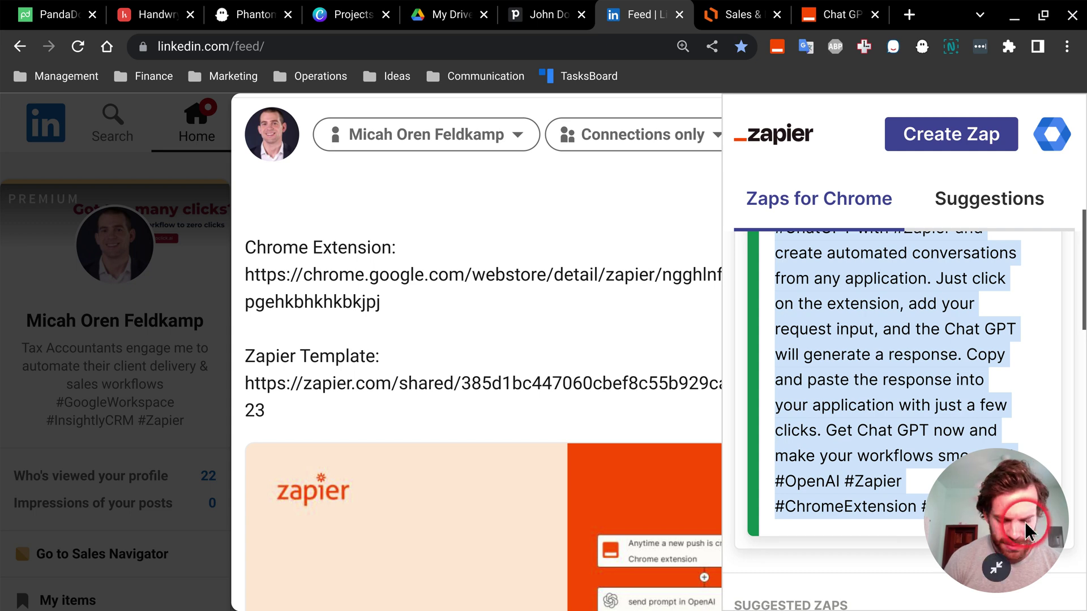
key(ctrl+c)
click(344, 195)
key(ctrl+v)
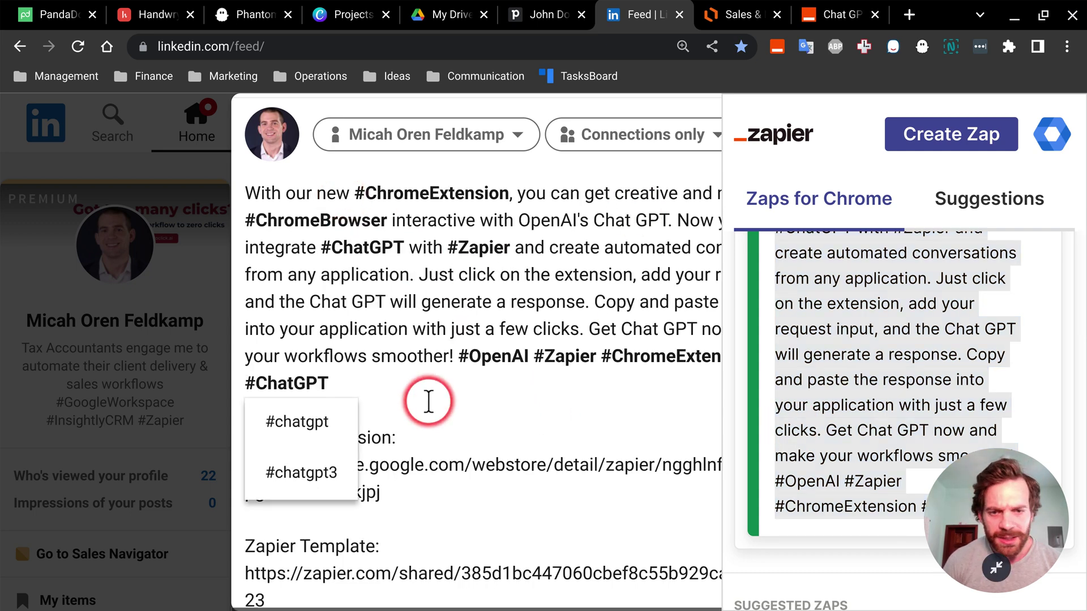
key(Return)
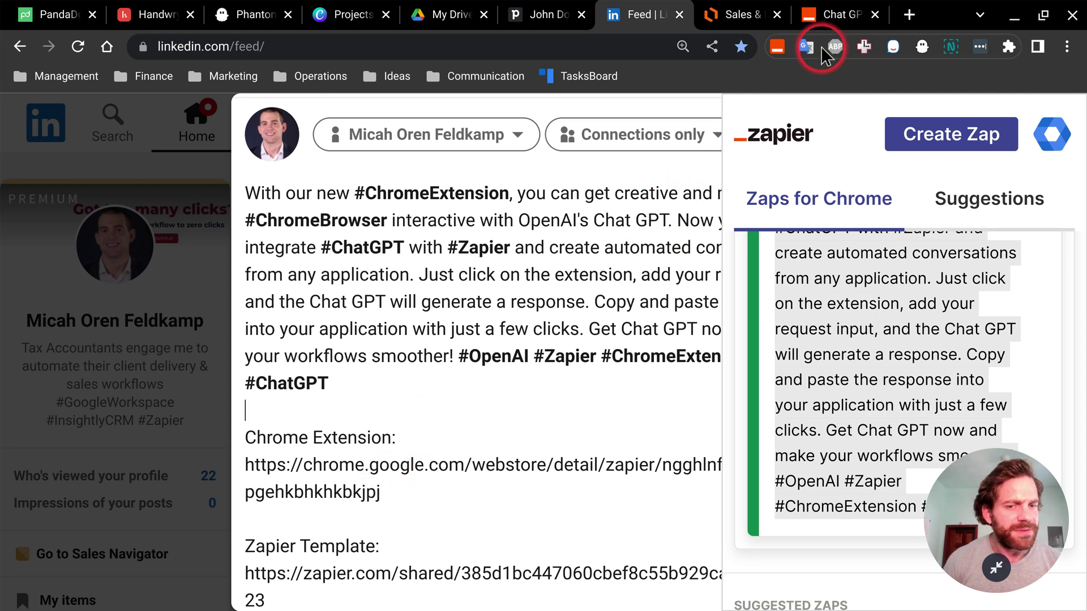
Open the Chrome Extension link in a new tab, select the Zapier Template link, and switch to the zap editor
drag(386, 494, 246, 465)
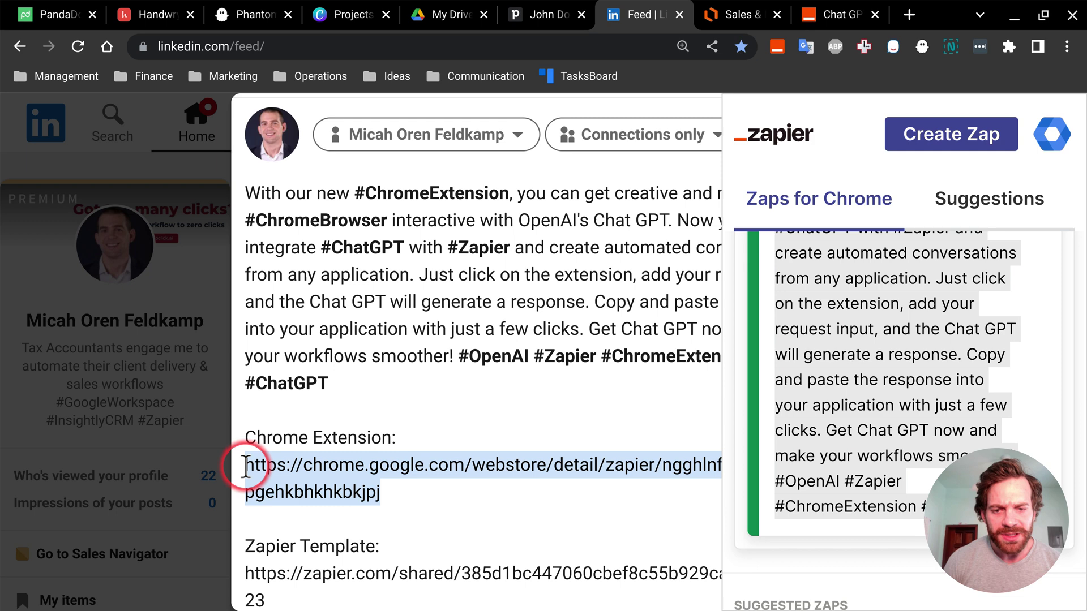
right_click(280, 459)
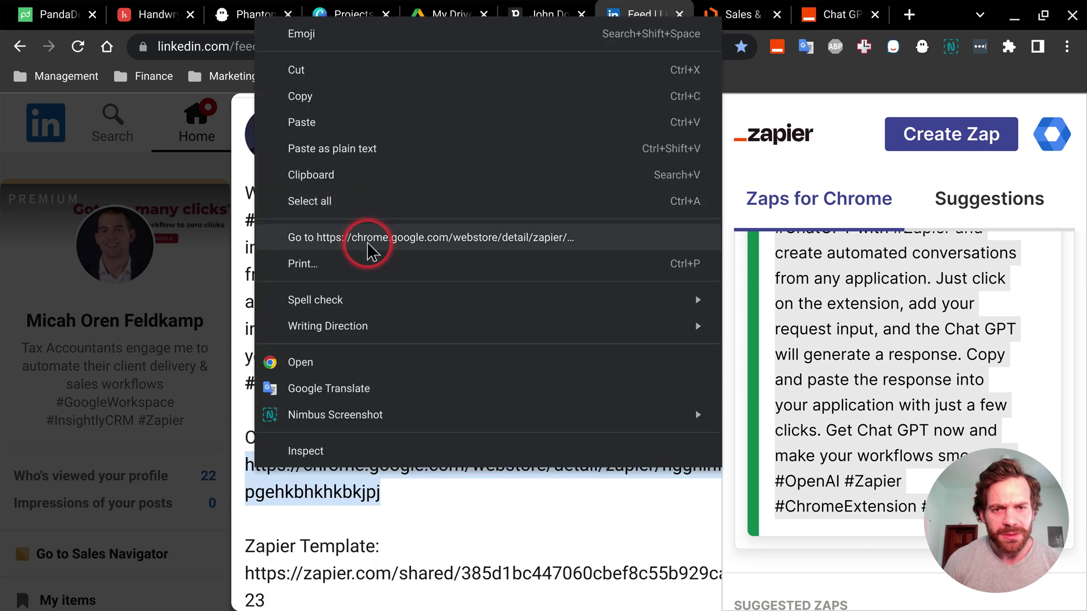
click(372, 242)
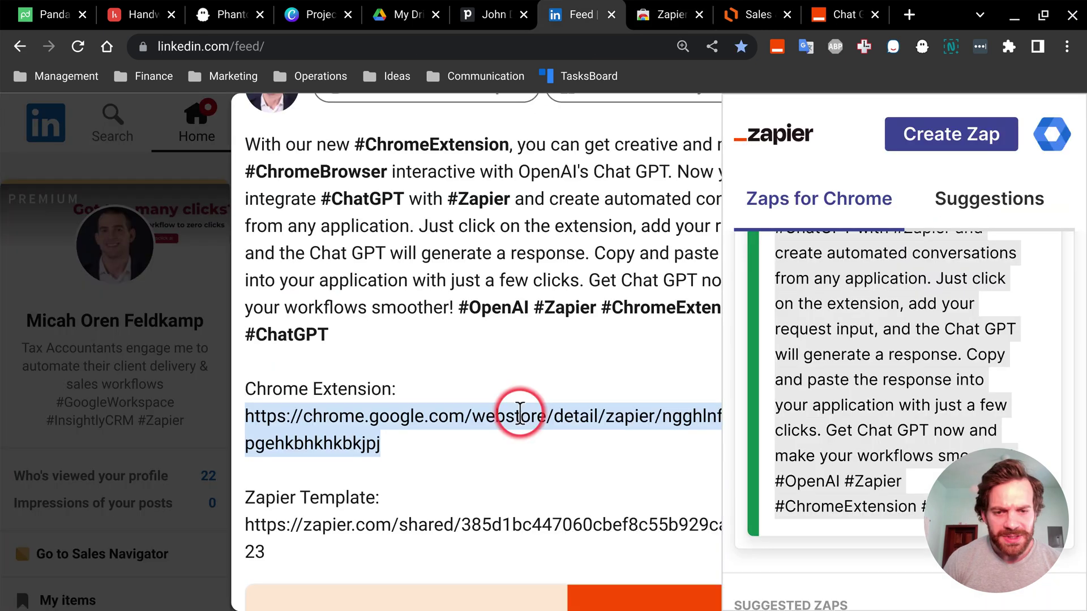
triple_click(256, 523)
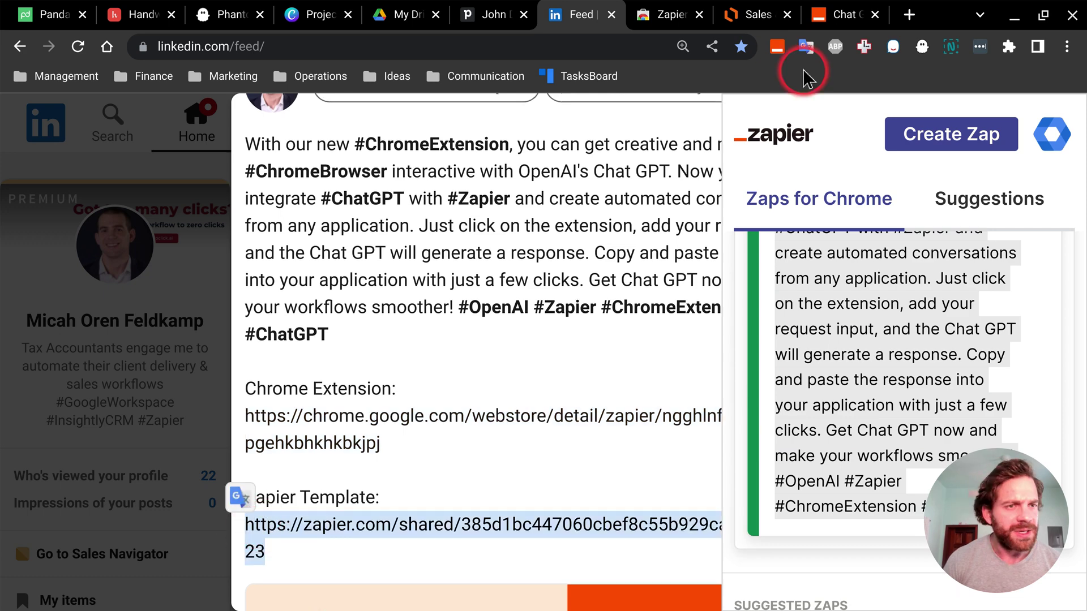
click(845, 14)
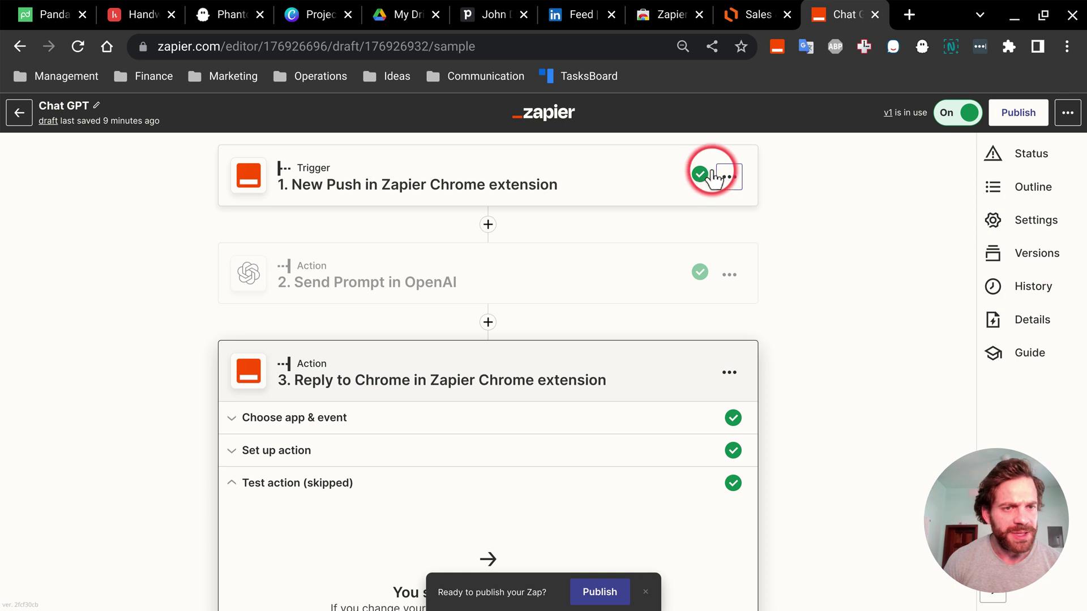
Review the trigger's Input field and its Push B test sample, then move to step 2 Send Prompt in OpenAI
click(470, 182)
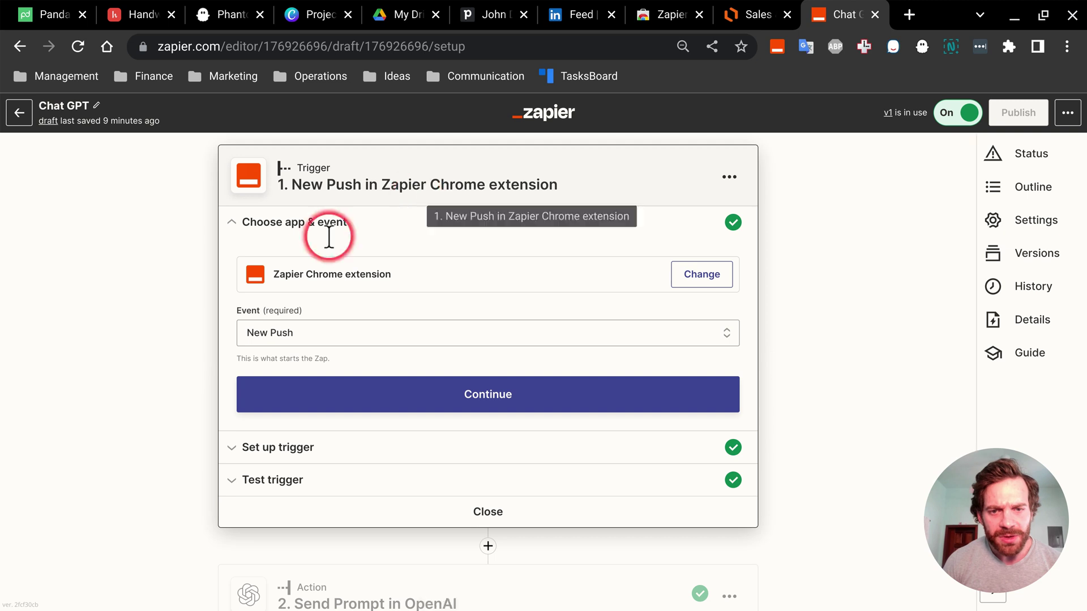
click(278, 447)
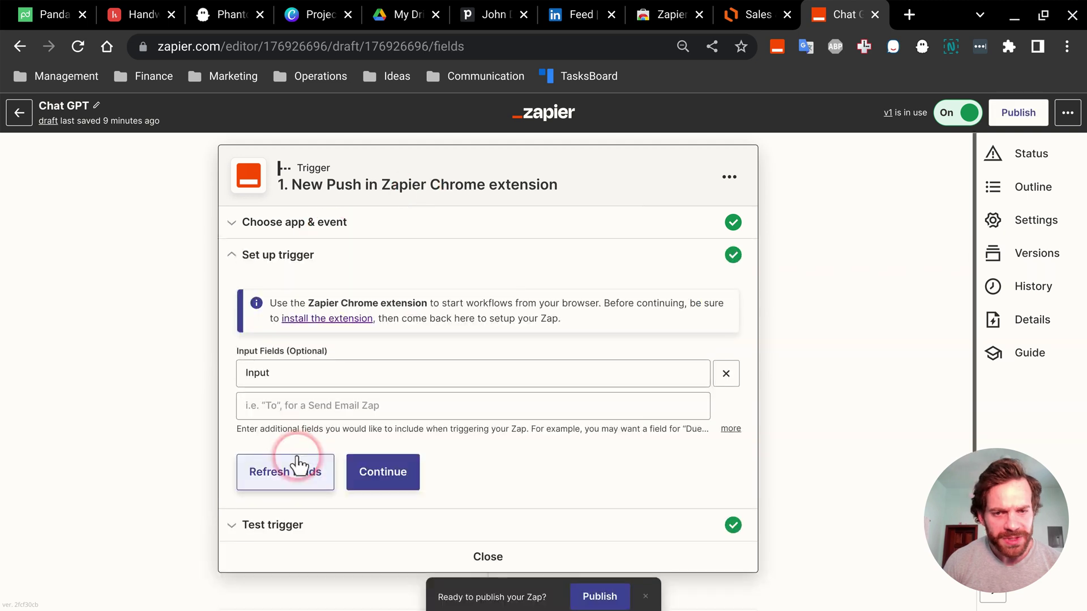
click(292, 372)
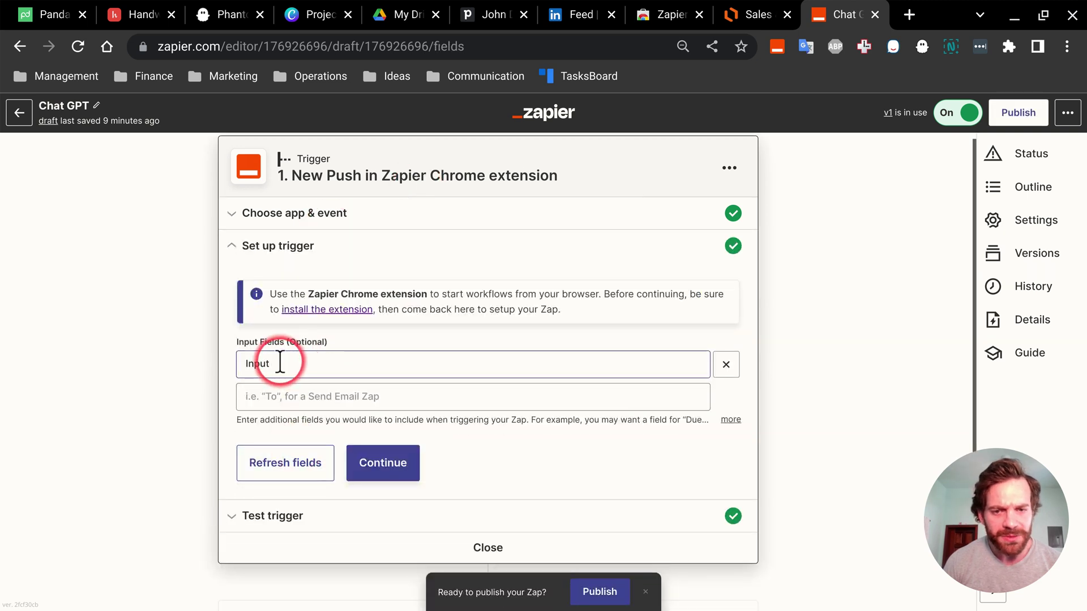
scroll(292, 372, down, 3)
scroll(293, 374, down, 3)
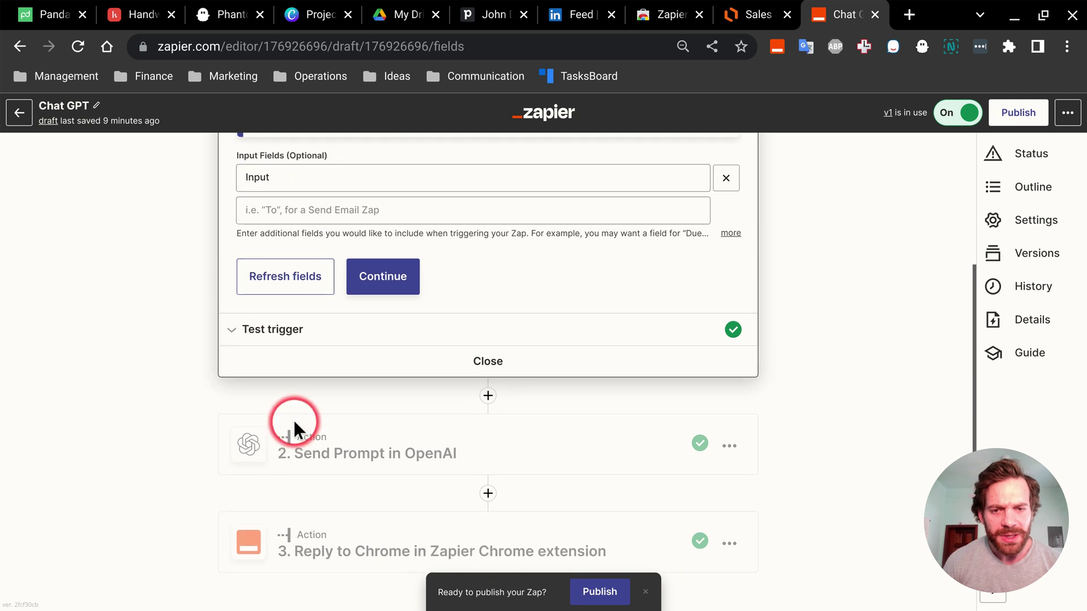
click(292, 351)
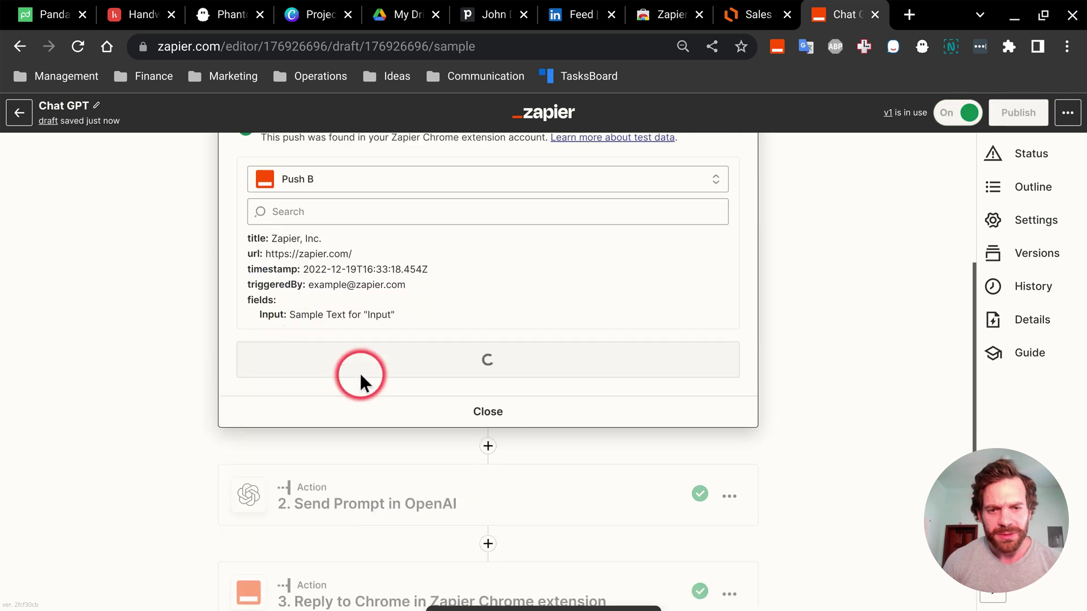
click(373, 374)
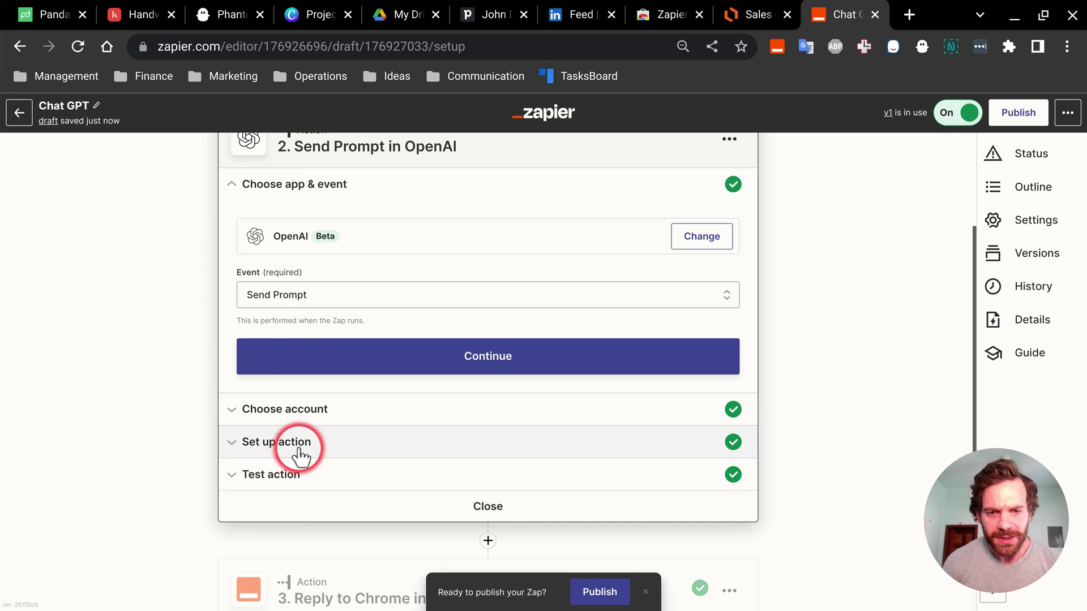
Check the OpenAI step's connected account and prompt settings and retest the action for a new completion
click(305, 413)
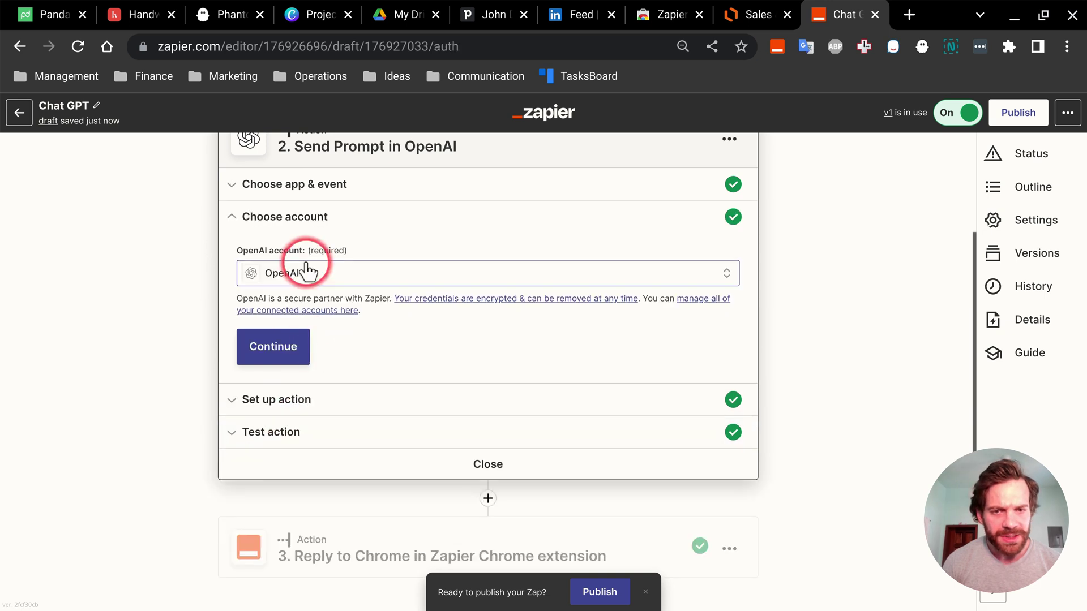
click(297, 403)
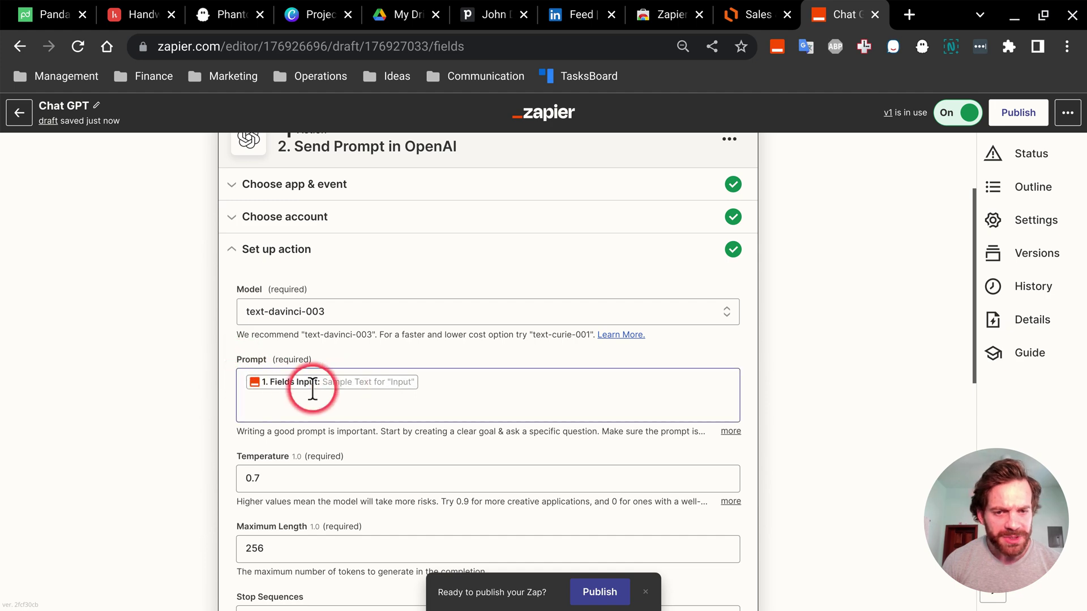
scroll(344, 384, down, 2)
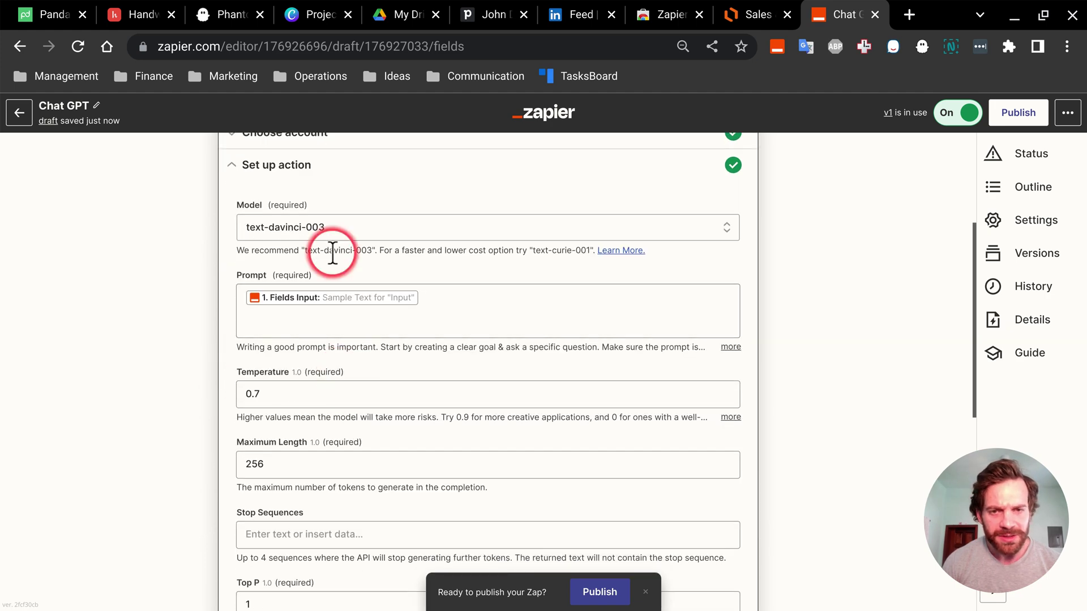
scroll(333, 408, down, 2)
scroll(333, 496, down, 3)
scroll(331, 488, down, 3)
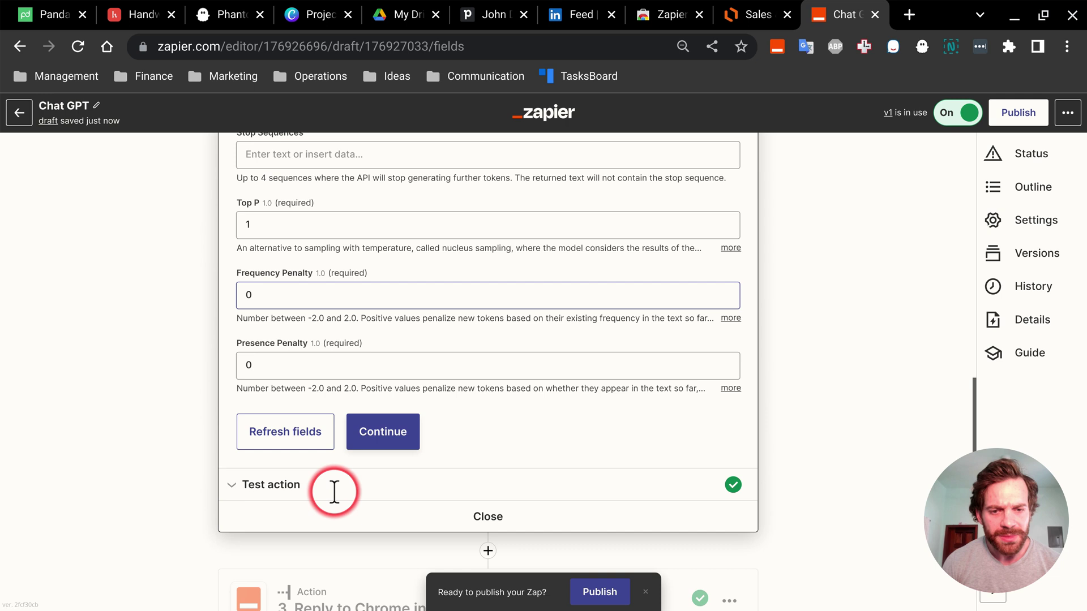
scroll(327, 442, down, 2)
click(317, 412)
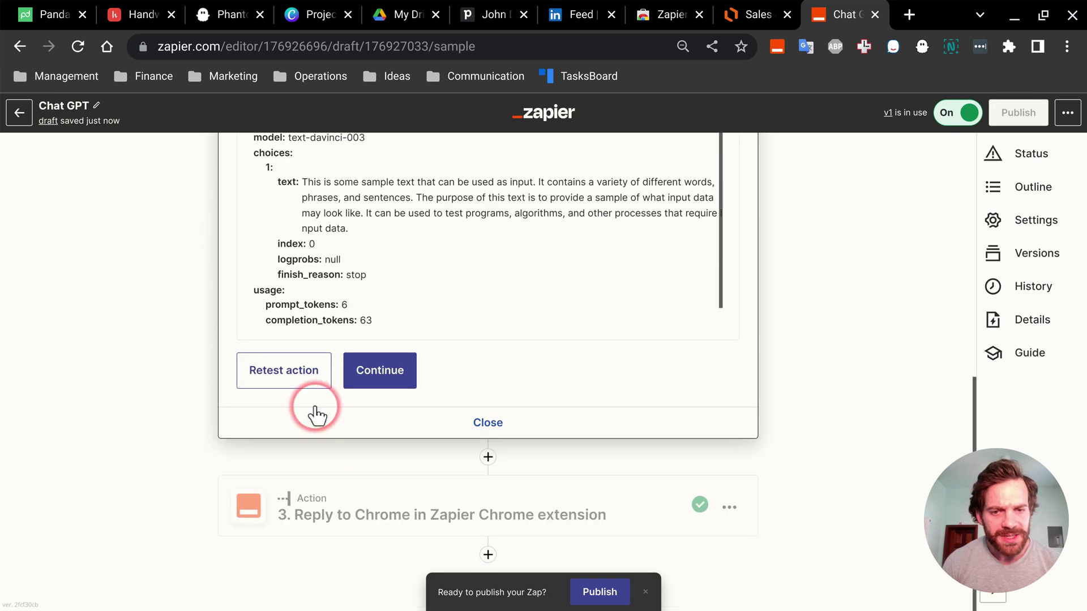
click(305, 378)
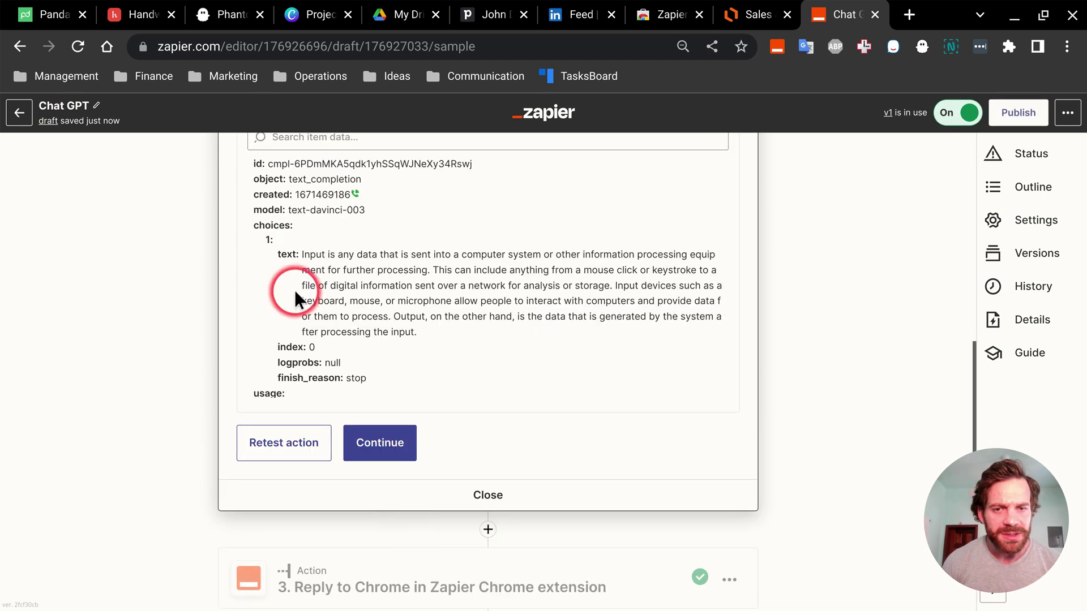
scroll(263, 238, down, 2)
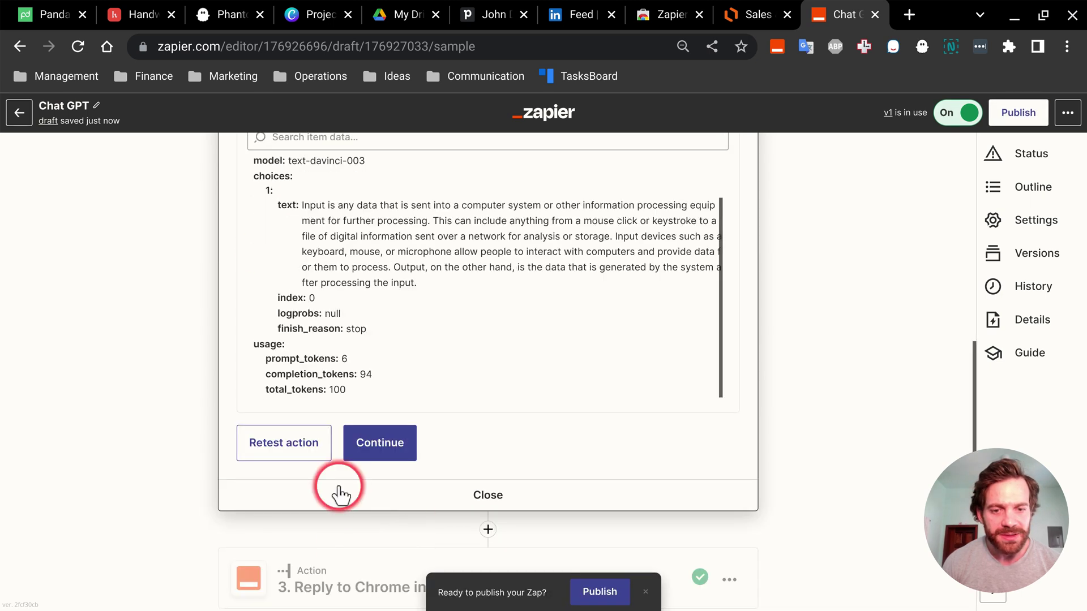
click(347, 570)
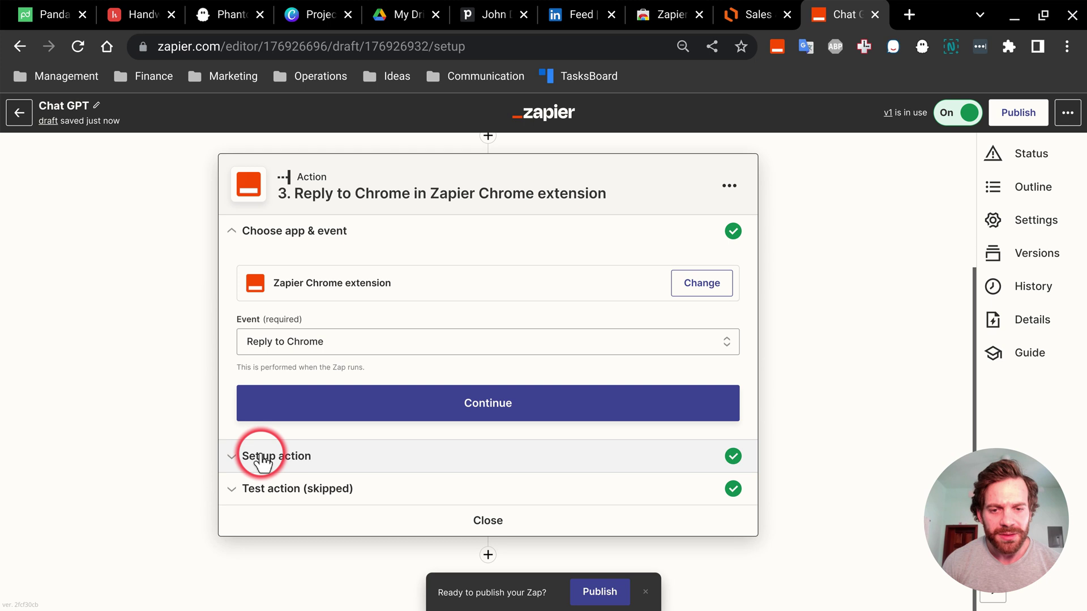
Expand the Reply to Chrome setup showing title 'Chat GPT Response' and details mapped to OpenAI choices text
click(261, 459)
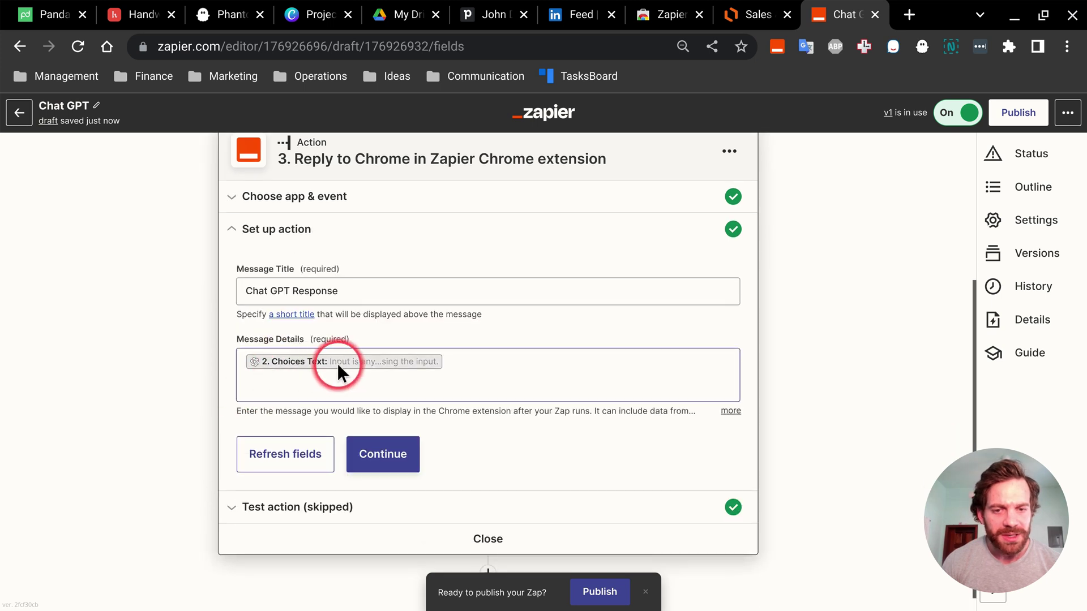
click(352, 361)
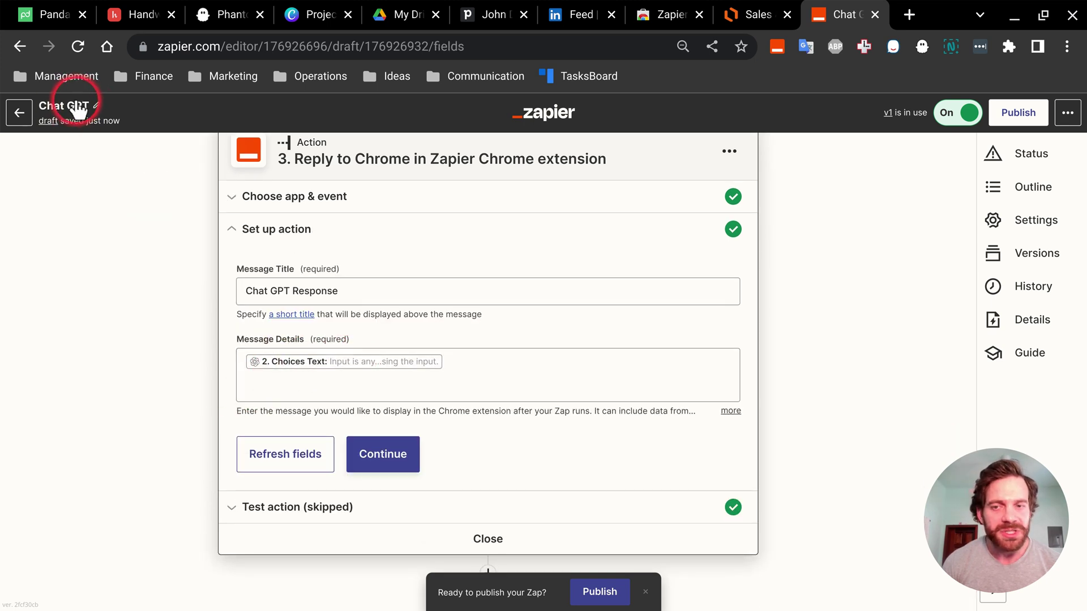
click(778, 48)
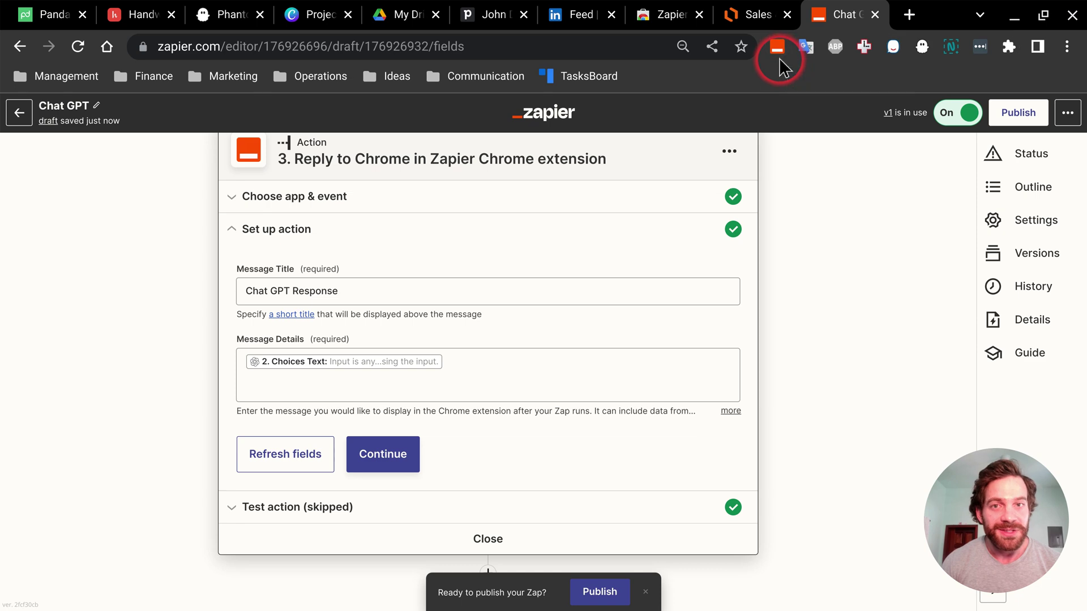